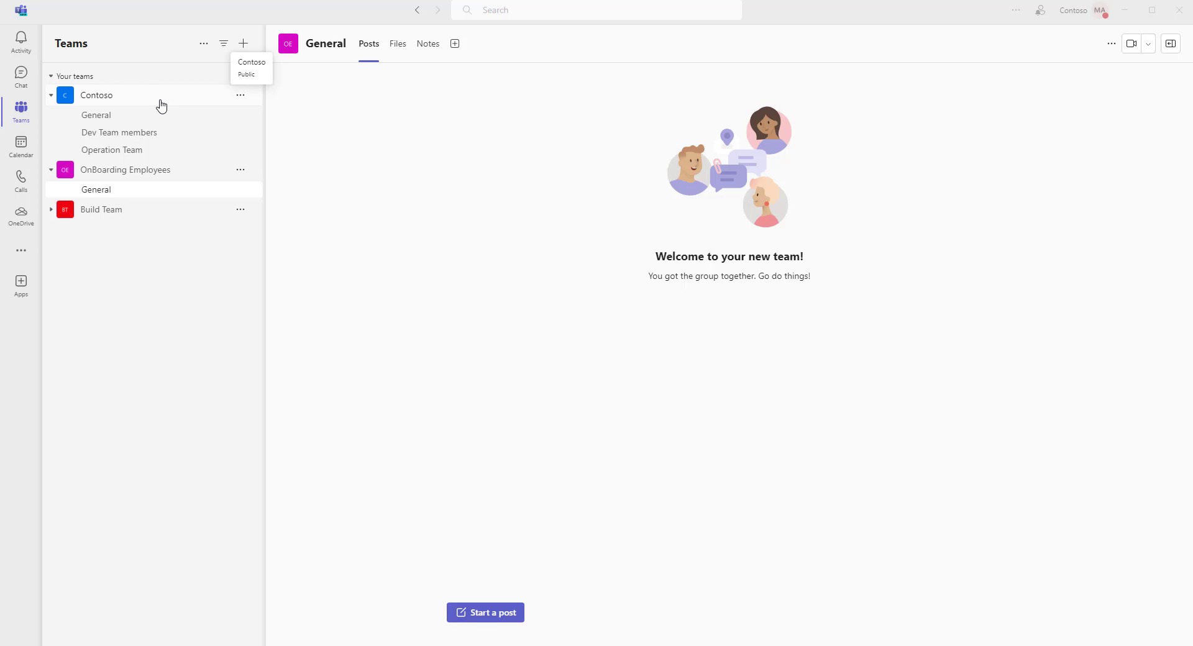
Open the Add members dialog from Build Team's More options menu.
{"action": "left_click", "coordinate": [122, 214]}
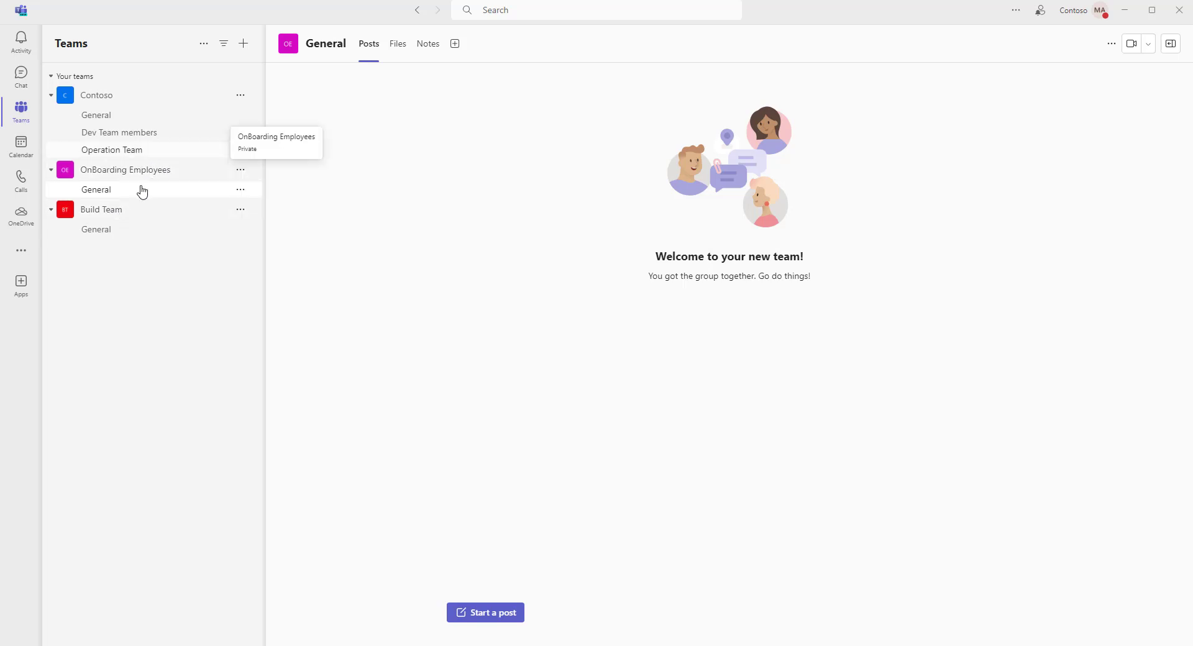
{"action": "left_click", "coordinate": [210, 173]}
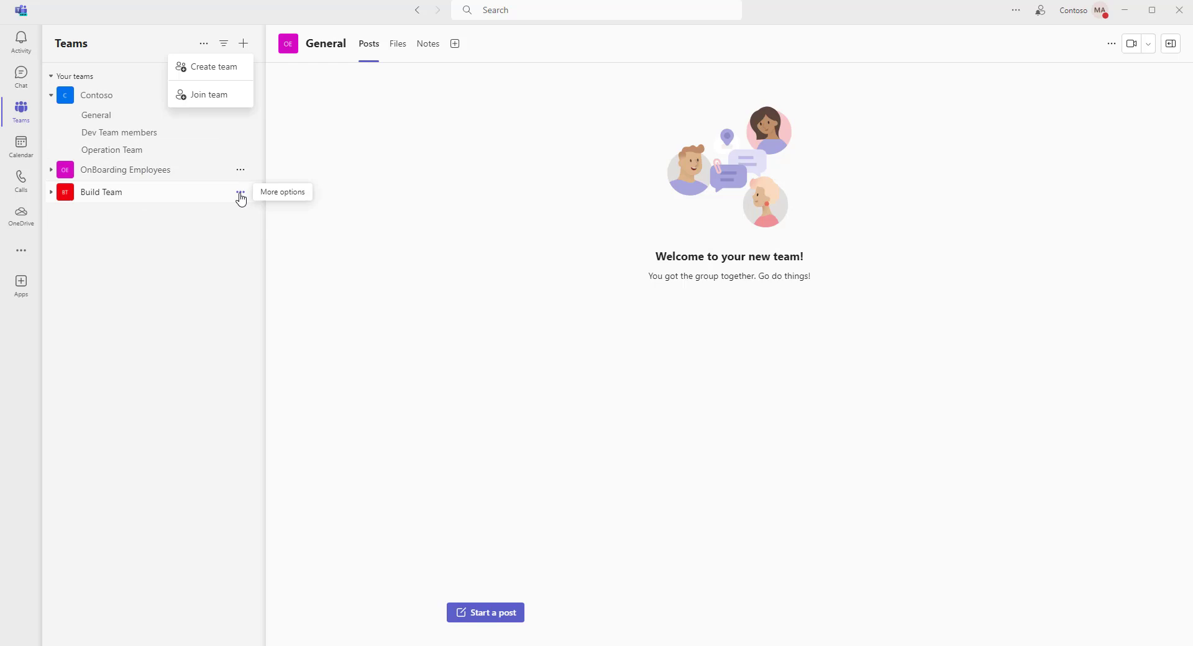
{"action": "left_click", "coordinate": [241, 192]}
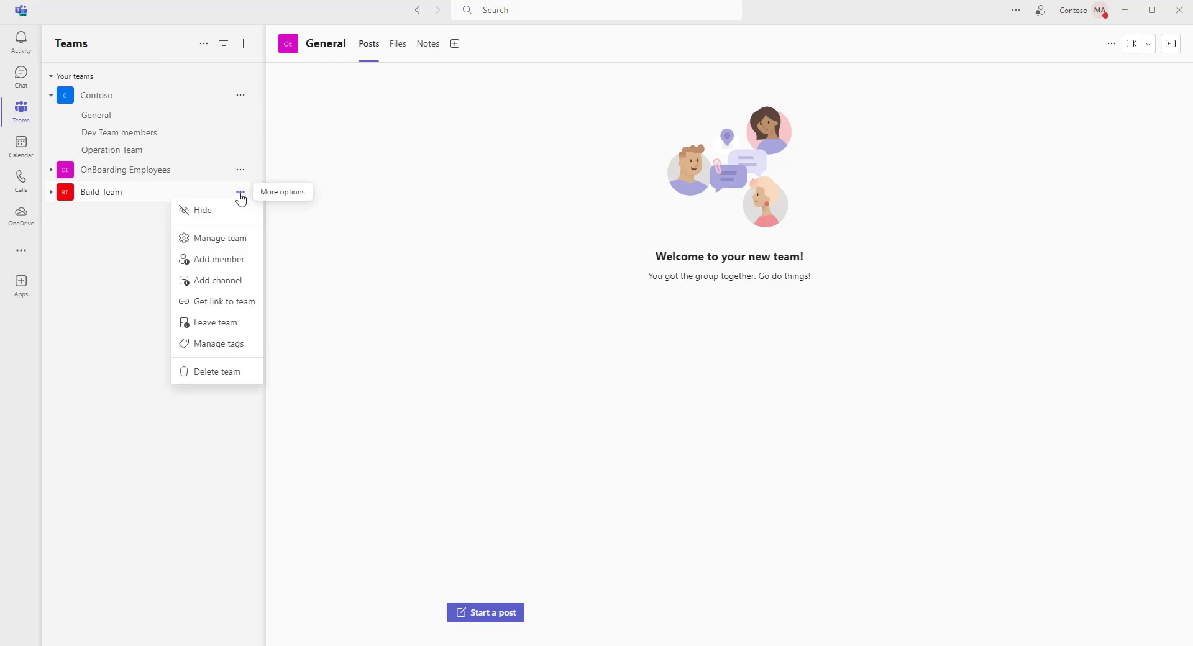
{"action": "left_click", "coordinate": [228, 269]}
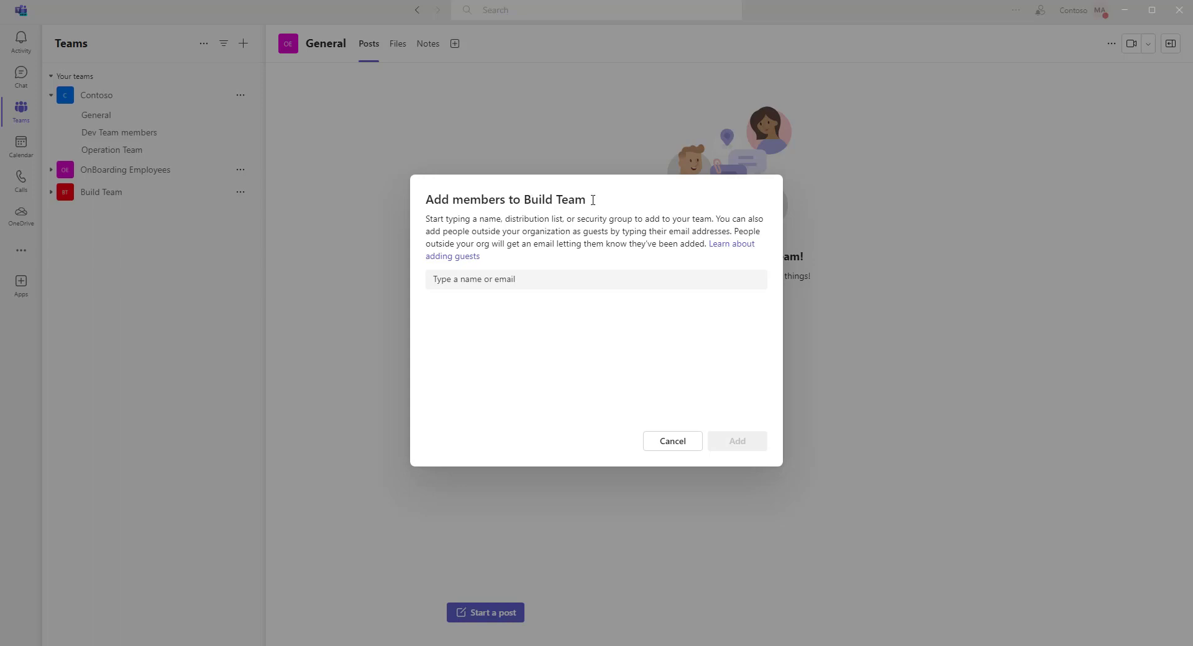
Paste the user's e-mail, pick the suggested person, and add them to Build Team.
{"action": "left_click_drag", "start_coordinate": [532, 200], "coordinate": [586, 200]}
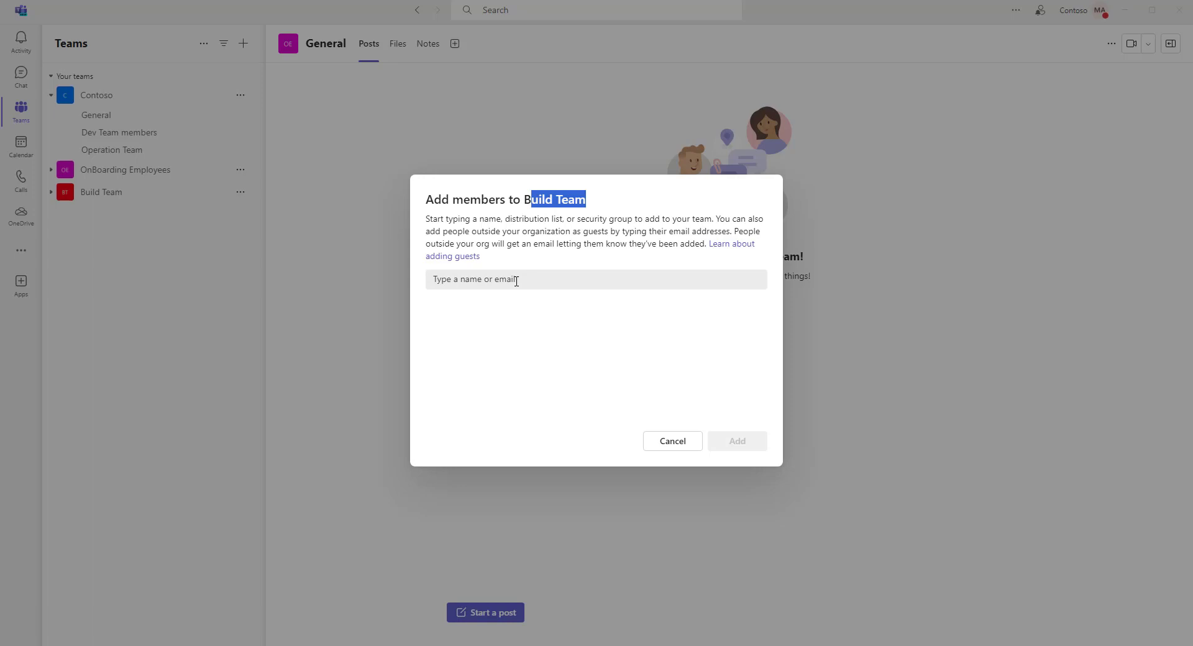
{"action": "left_click", "coordinate": [475, 281]}
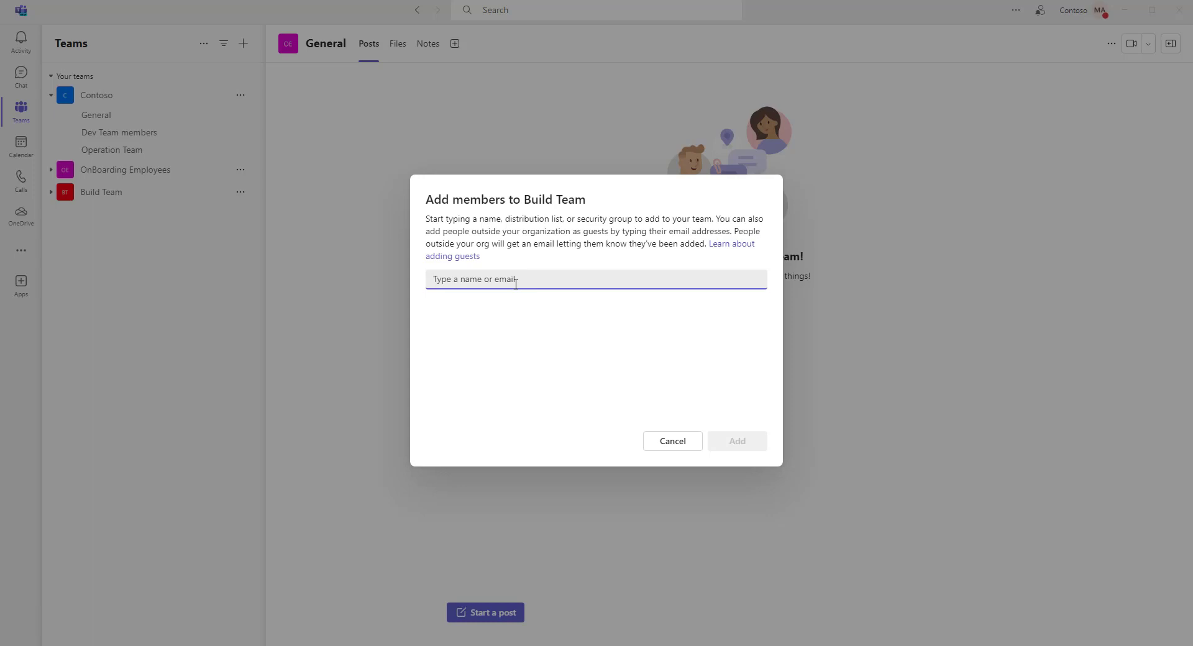
{"action": "key", "text": "ctrl+v"}
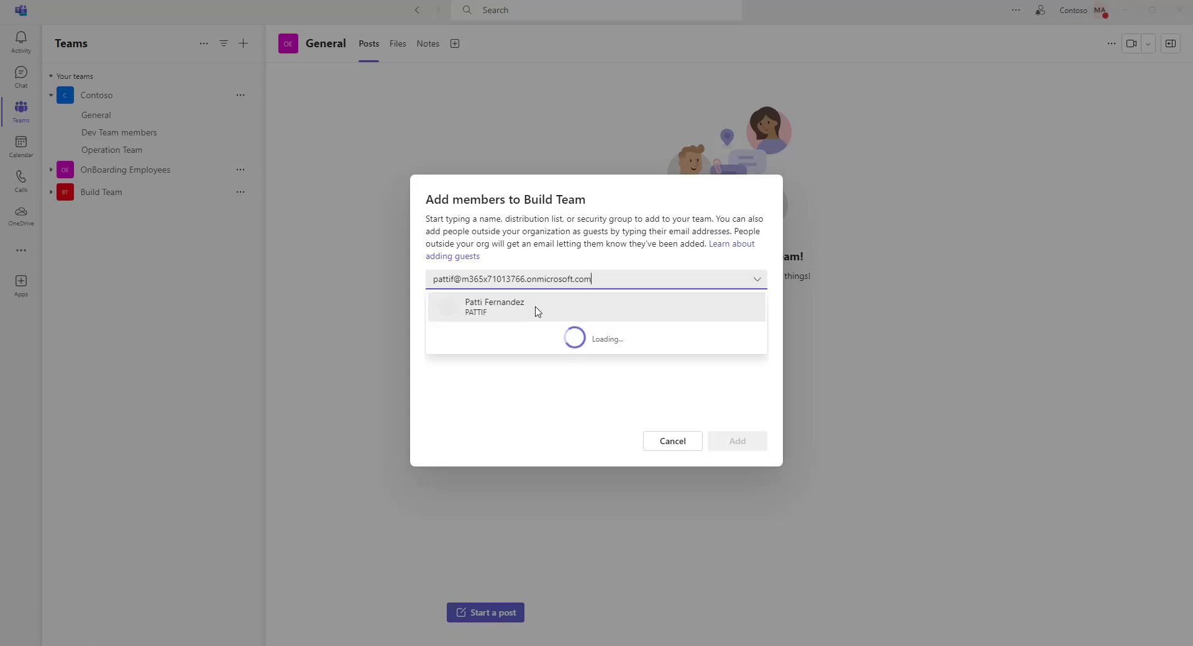
{"action": "left_click", "coordinate": [538, 311]}
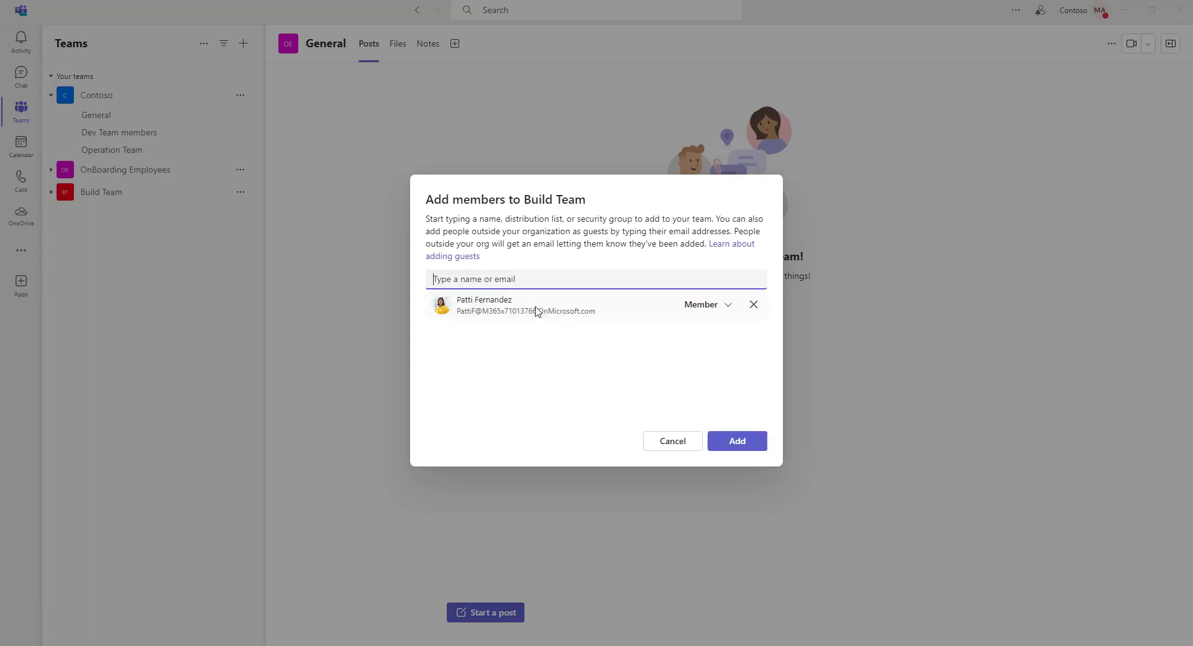
{"action": "left_click", "coordinate": [745, 448]}
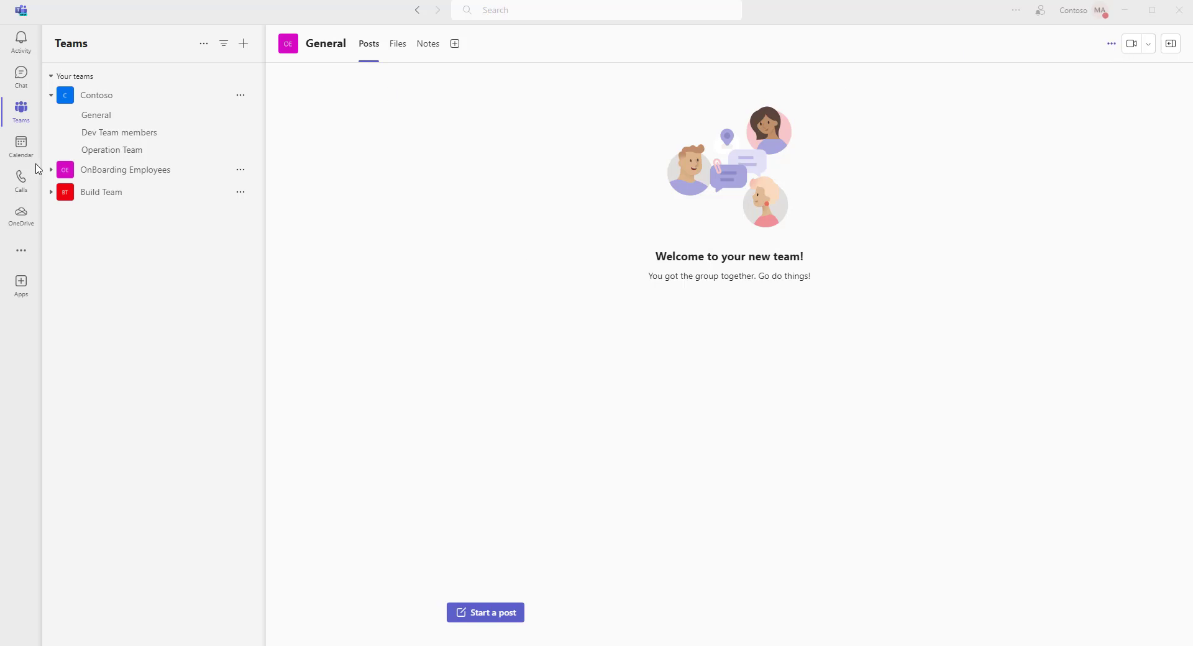
Open Manage team for Build Team and expand Members and guests to find the new user.
{"action": "left_click", "coordinate": [241, 194]}
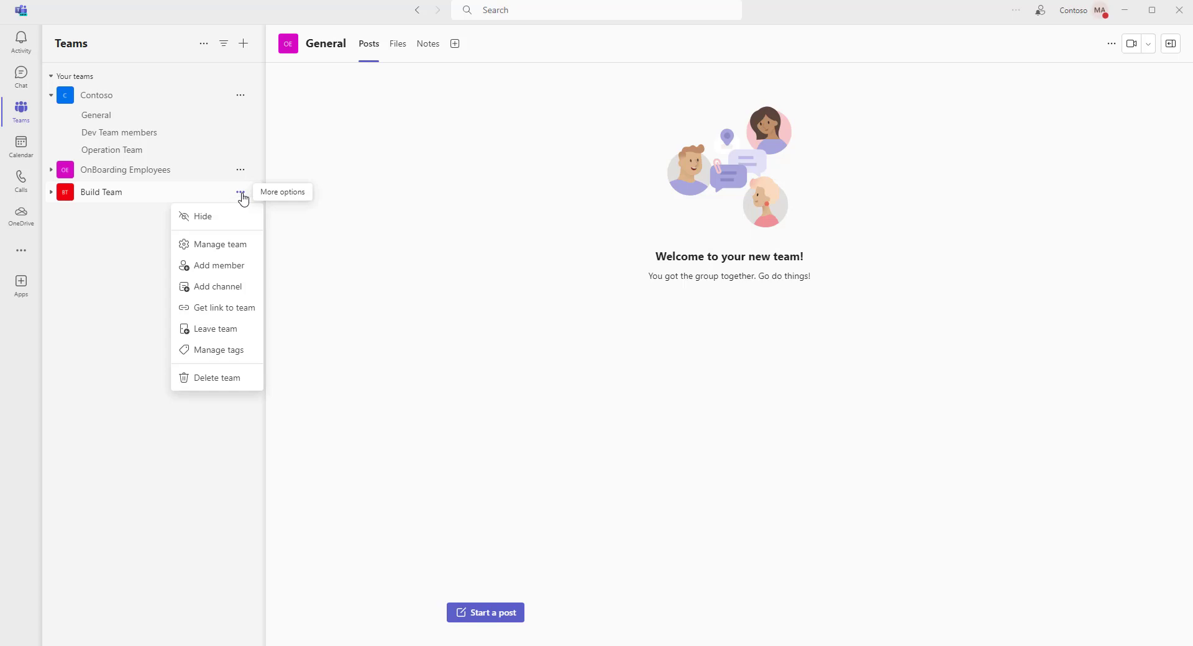
{"action": "left_click", "coordinate": [231, 251]}
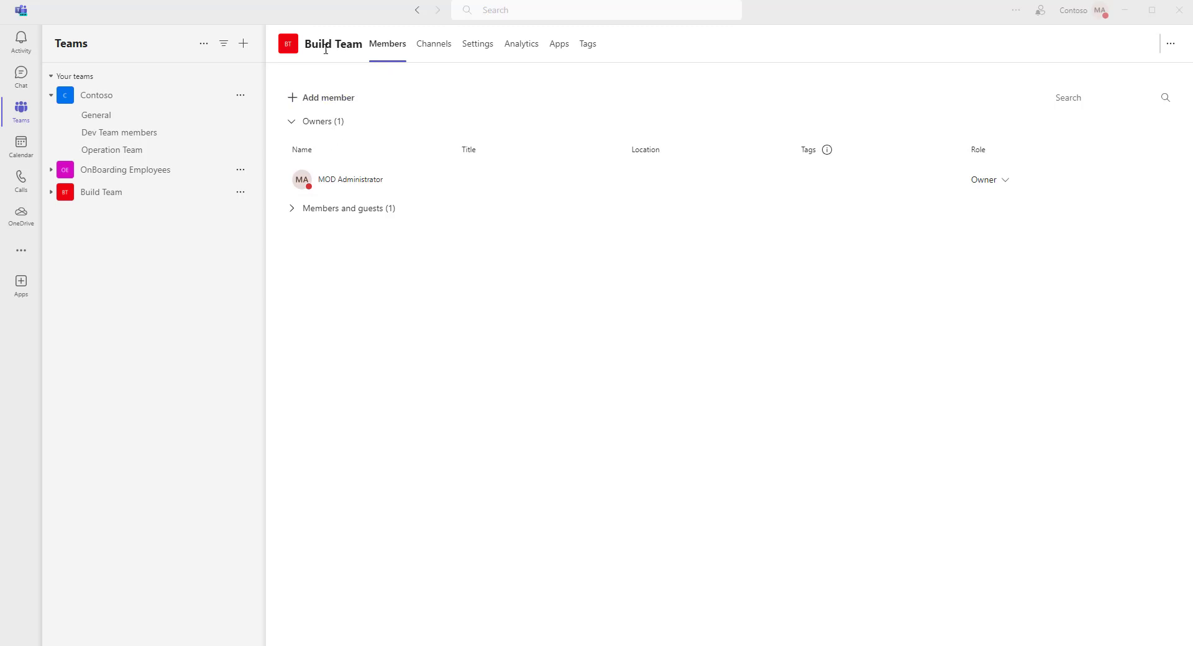
{"action": "left_click", "coordinate": [291, 211]}
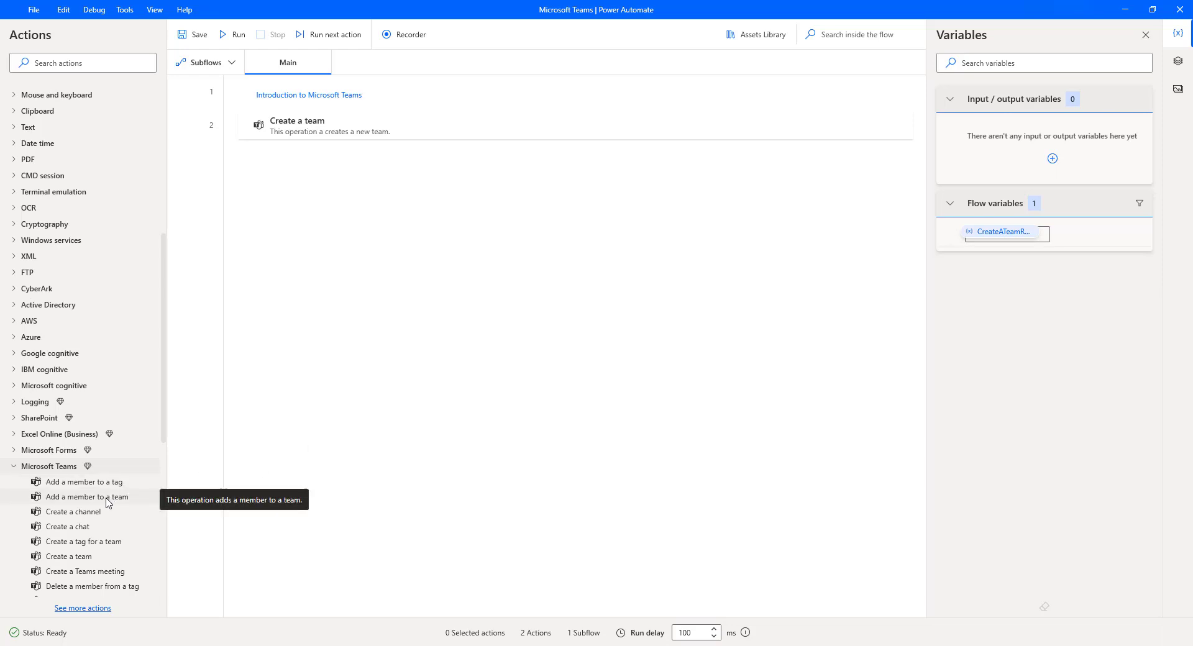
Drag Microsoft Teams' 'Add a member to a team' action into the flow as step 3.
{"action": "left_click_drag", "start_coordinate": [106, 503], "coordinate": [322, 397]}
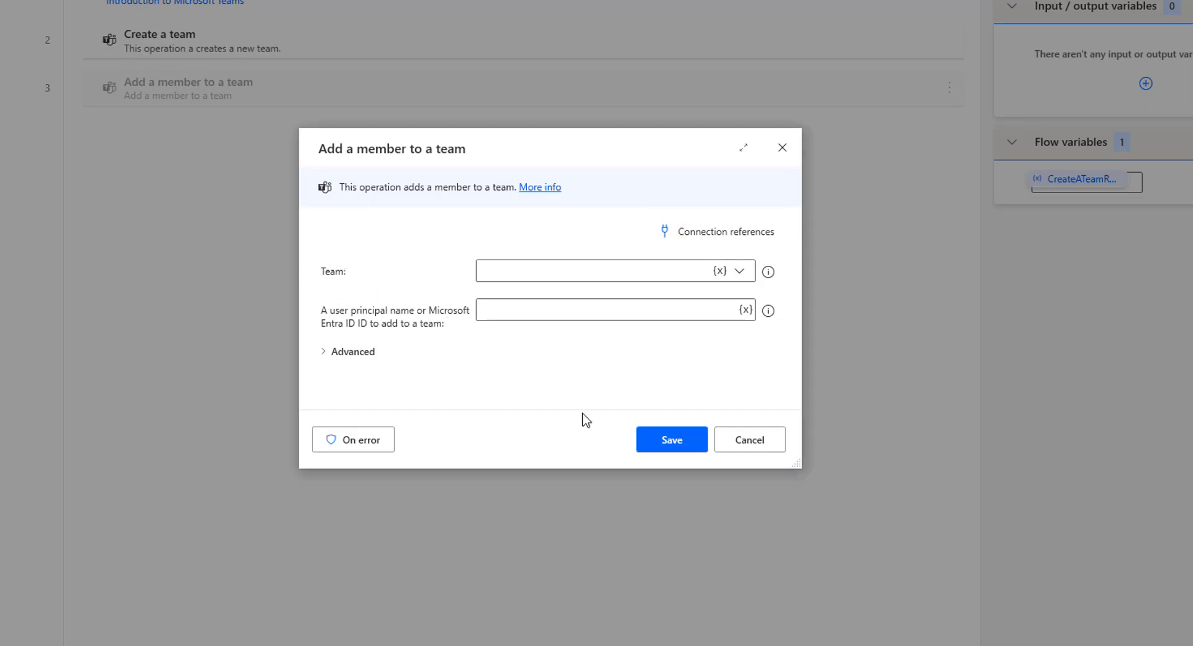
Set Team to OnBoarding Employees and paste the user's principal name into the user field.
{"action": "left_click", "coordinate": [745, 277]}
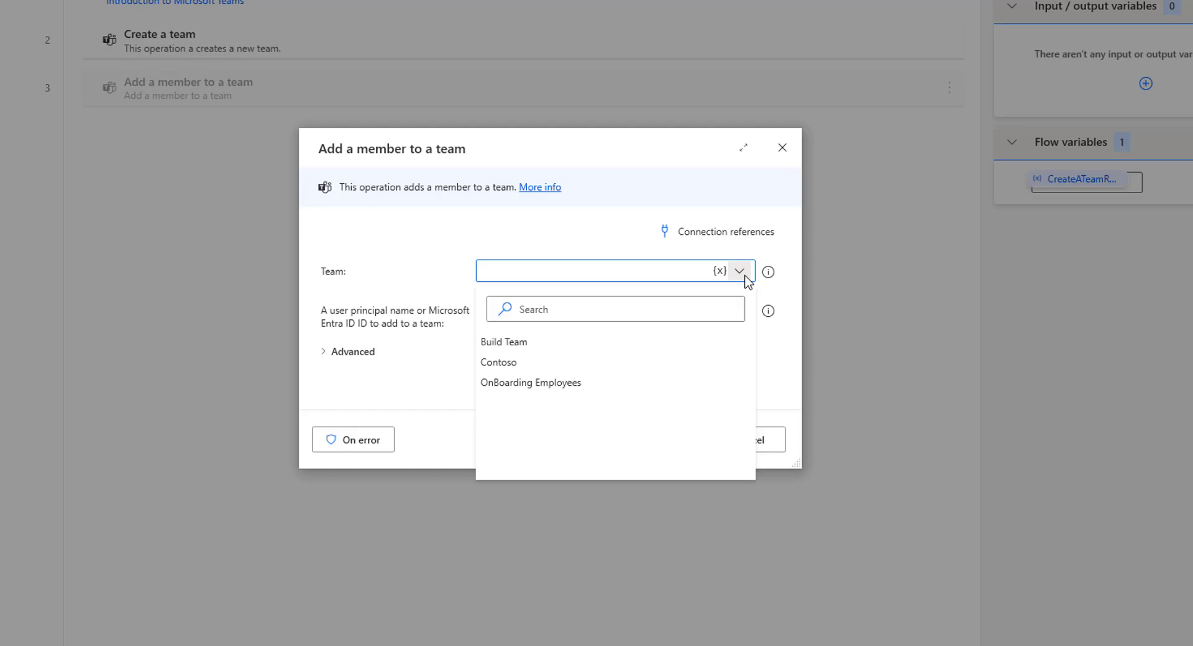
{"action": "left_click", "coordinate": [532, 383]}
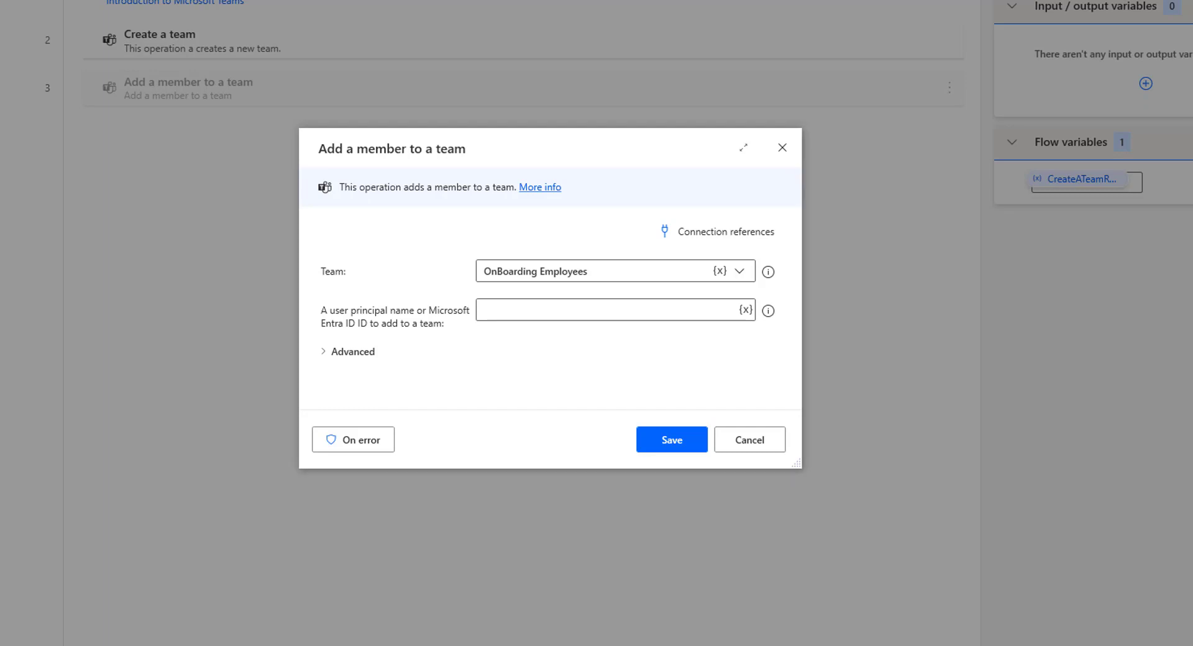
{"action": "left_click", "coordinate": [525, 310]}
{"action": "key", "text": "ctrl+v"}
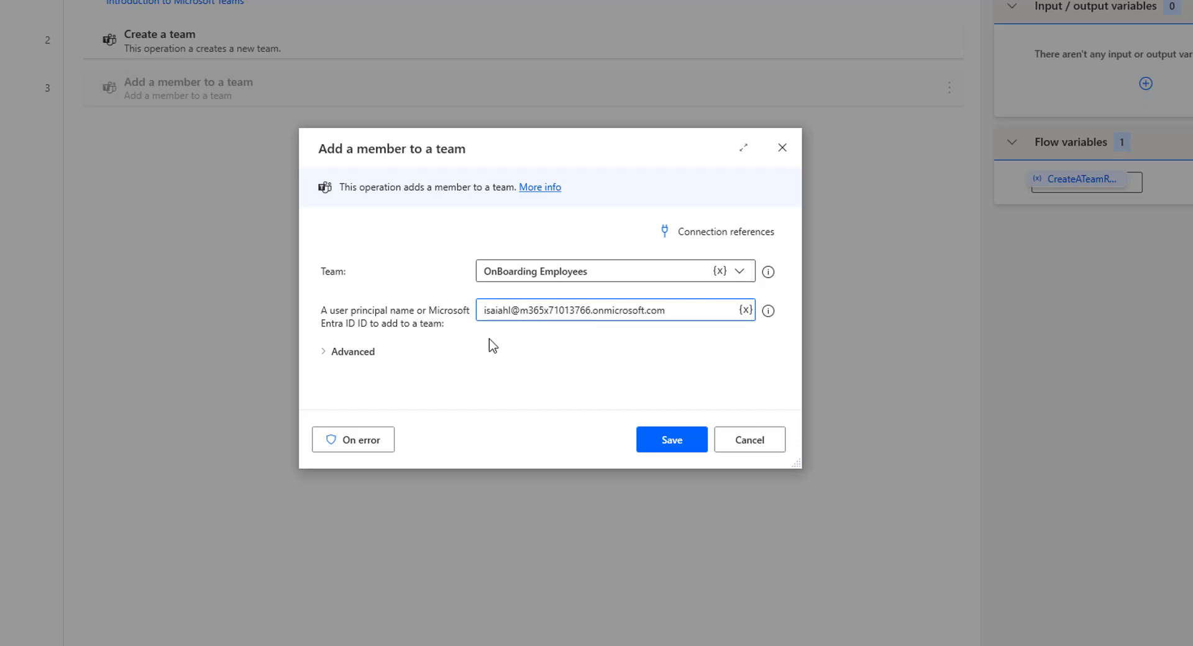
{"action": "left_click", "coordinate": [323, 358]}
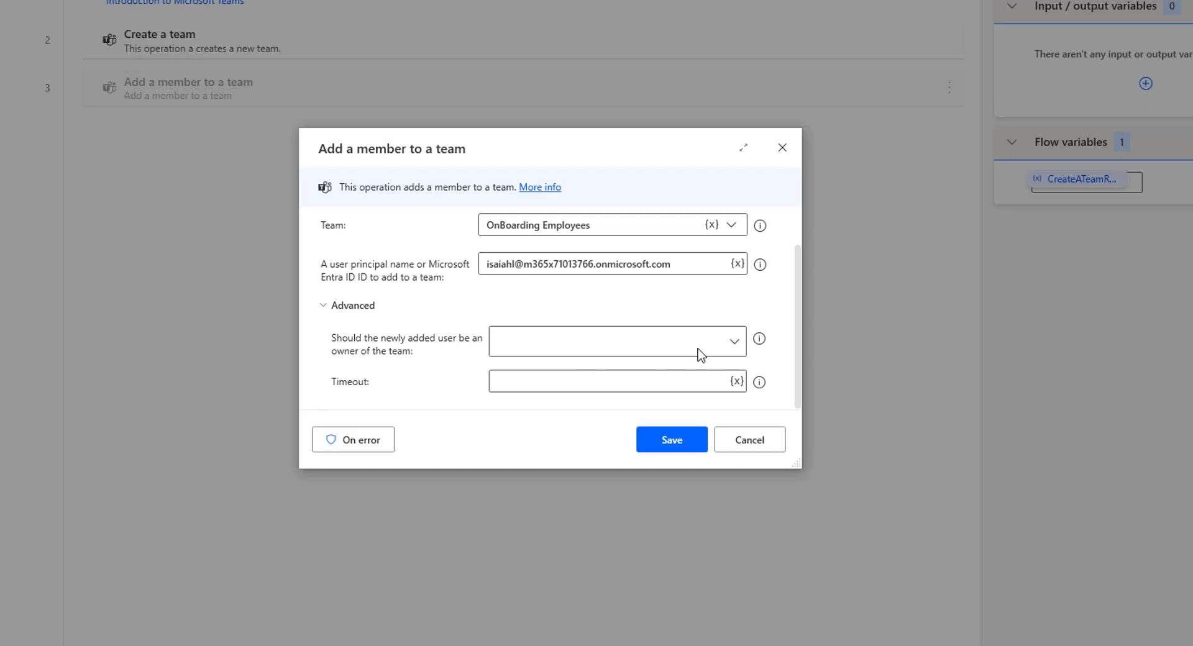
Set 'Should the newly added user be an owner' to False and save the action.
{"action": "left_click", "coordinate": [739, 343]}
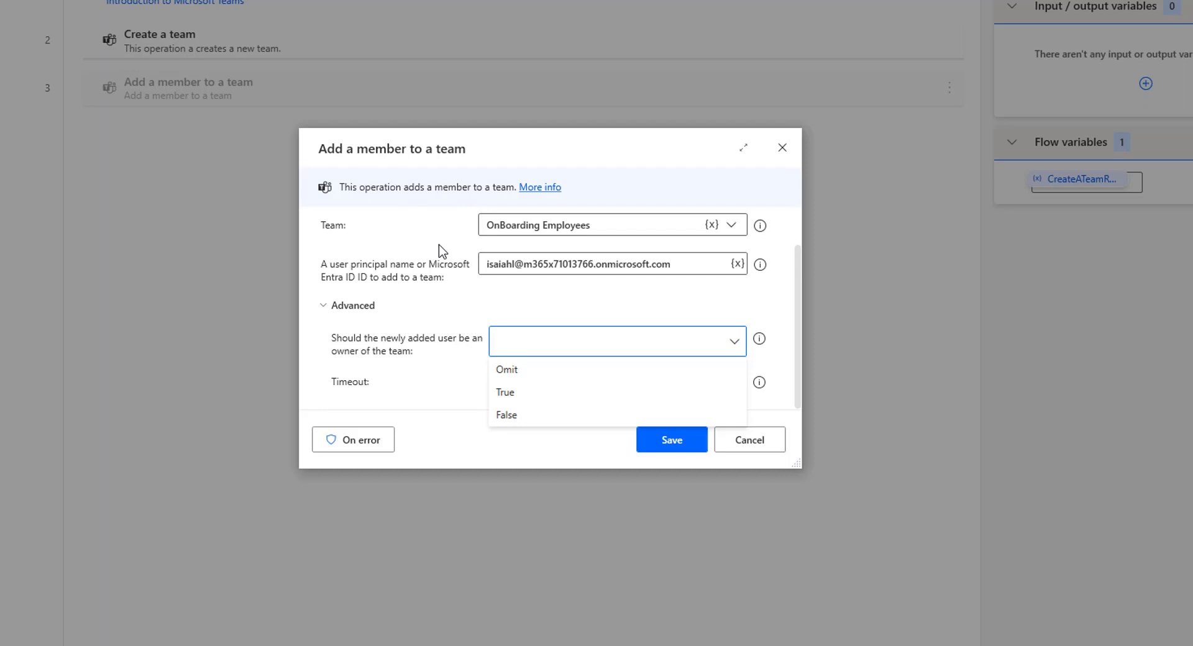
{"action": "left_click", "coordinate": [507, 416]}
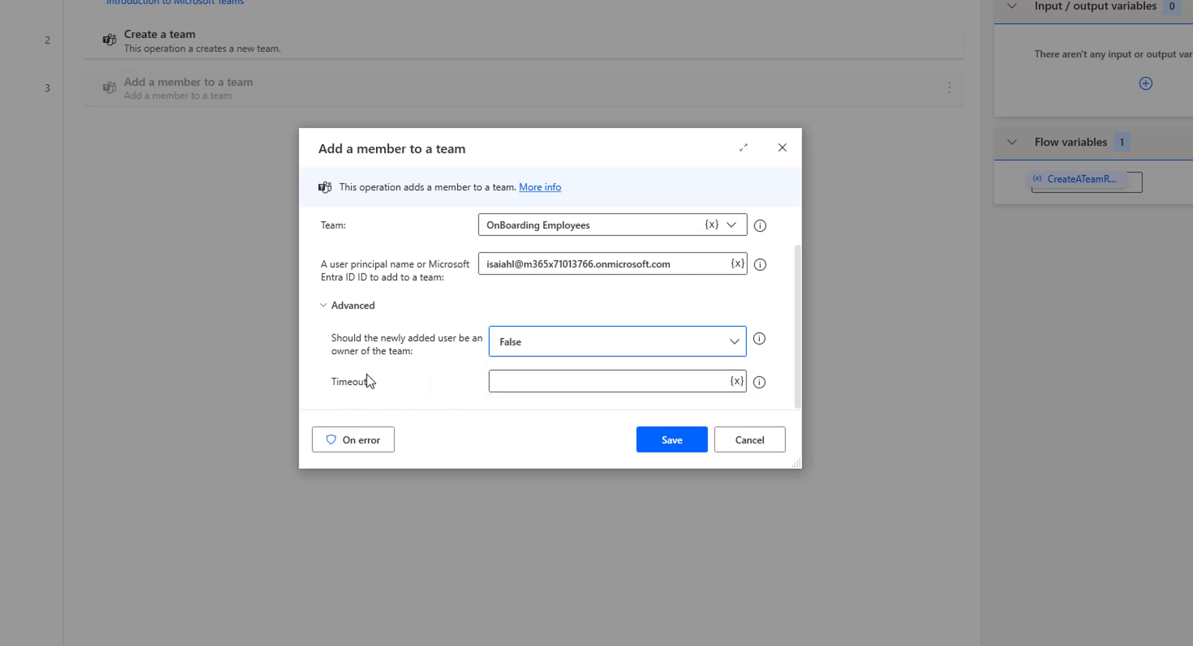
{"action": "left_click", "coordinate": [327, 306]}
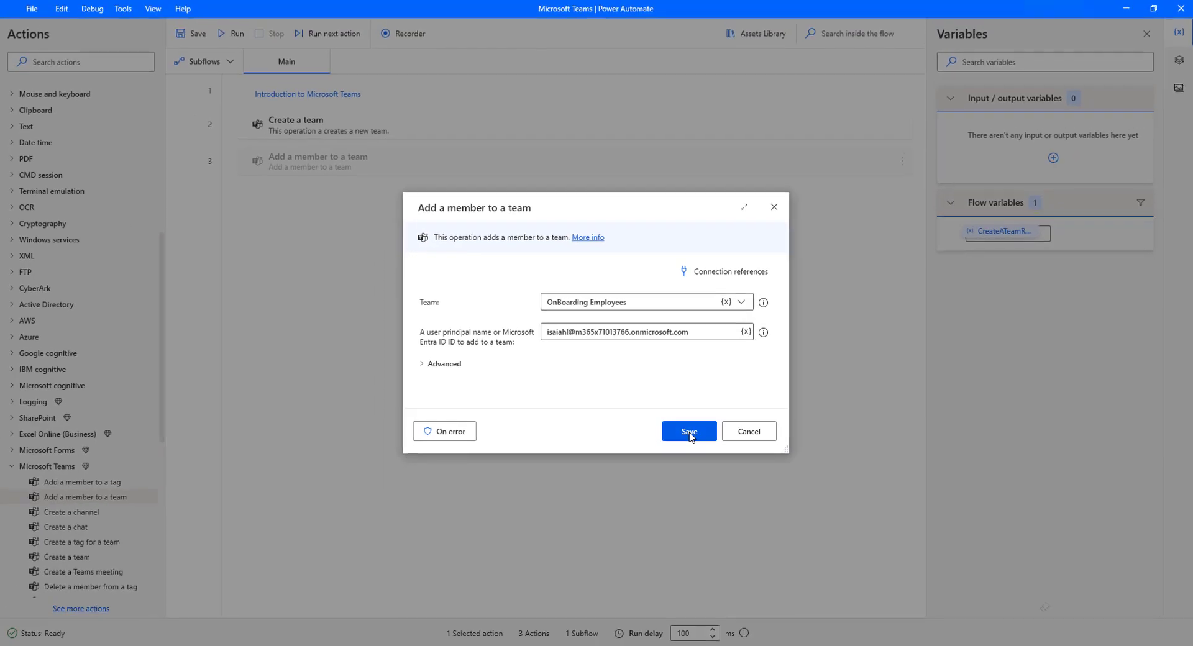
{"action": "left_click", "coordinate": [689, 435]}
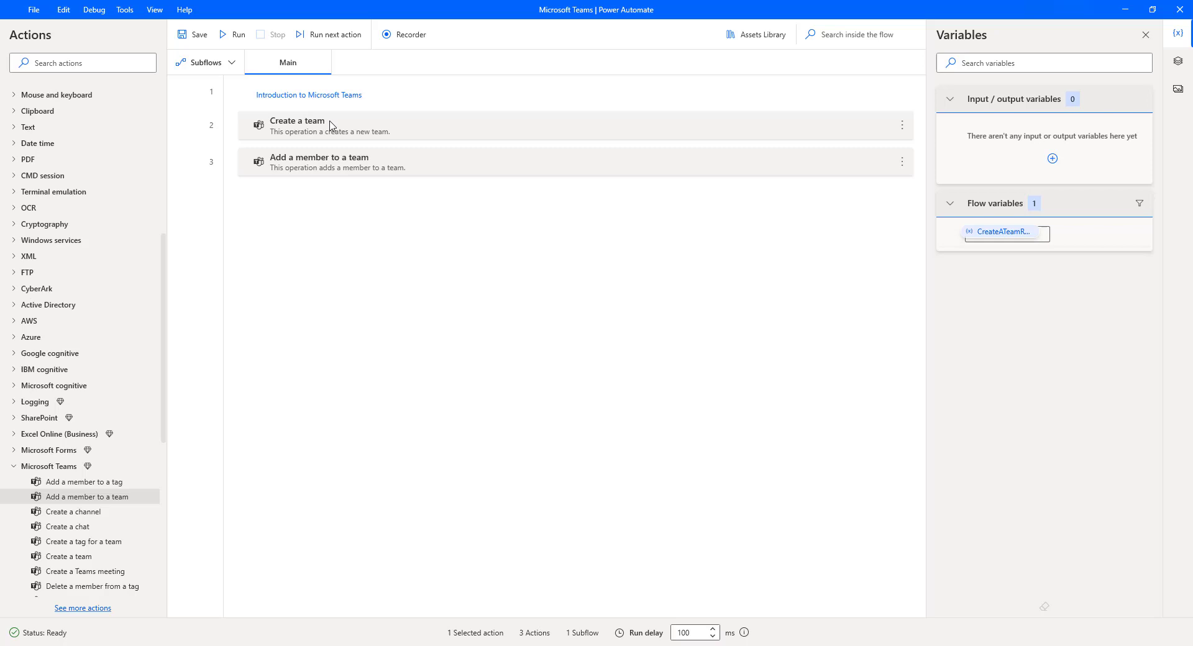
Disable the Create a team action, run the flow, and bring Microsoft Teams forward.
{"action": "right_click", "coordinate": [330, 126]}
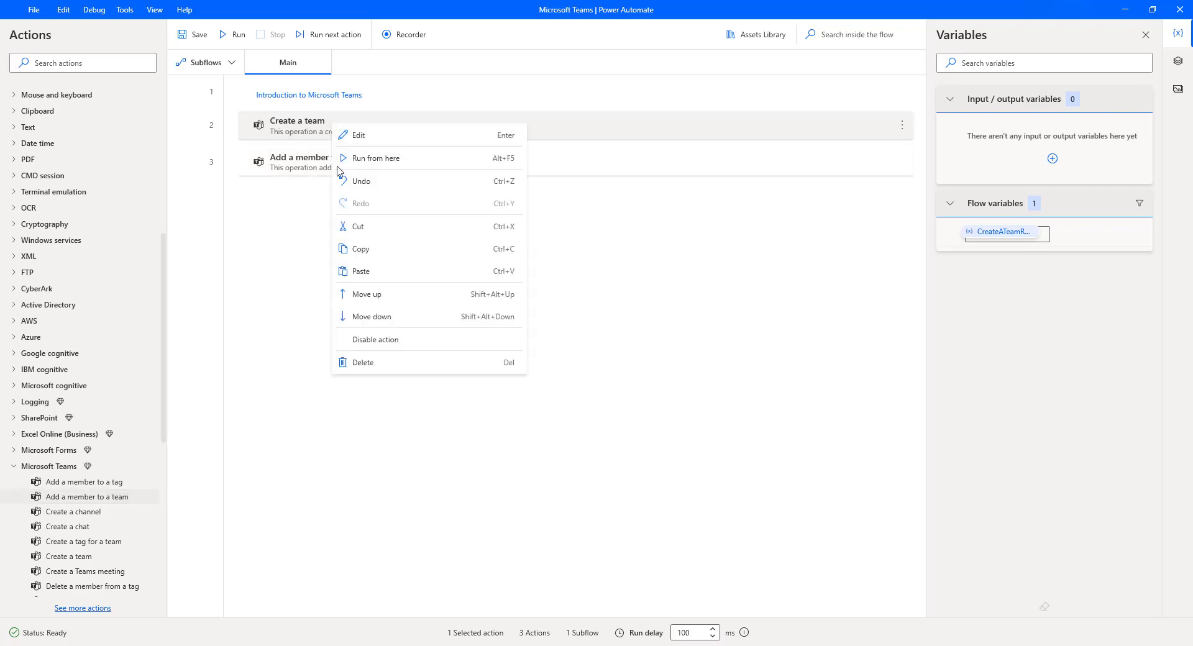
{"action": "left_click", "coordinate": [382, 341]}
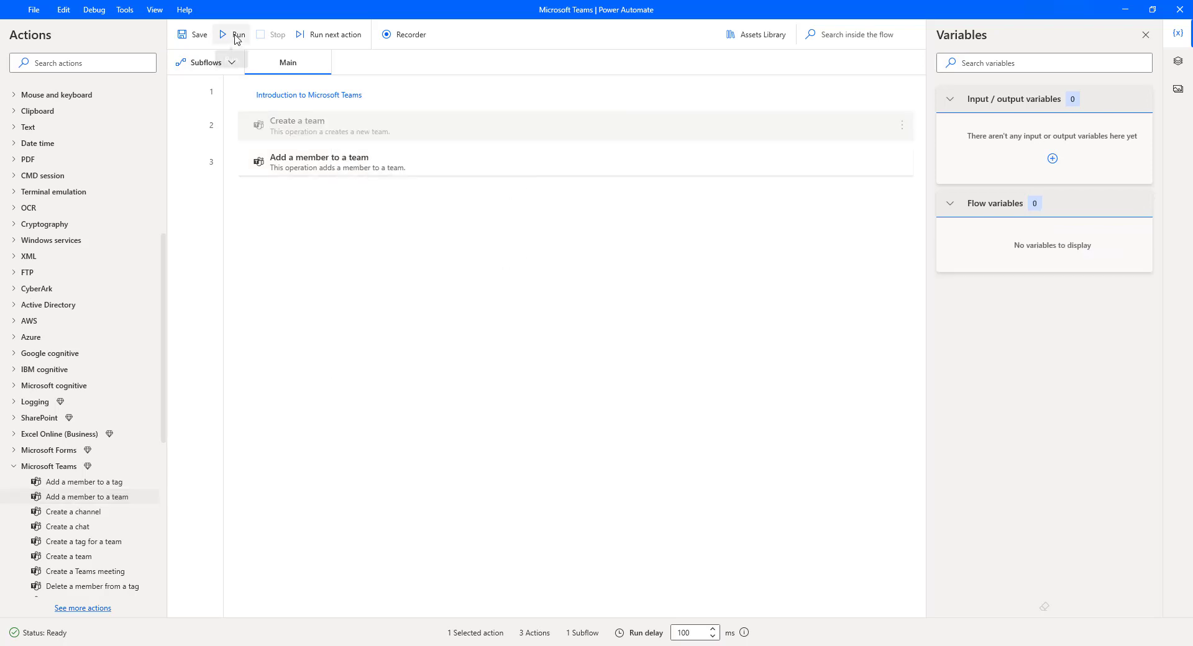
{"action": "left_click", "coordinate": [237, 39]}
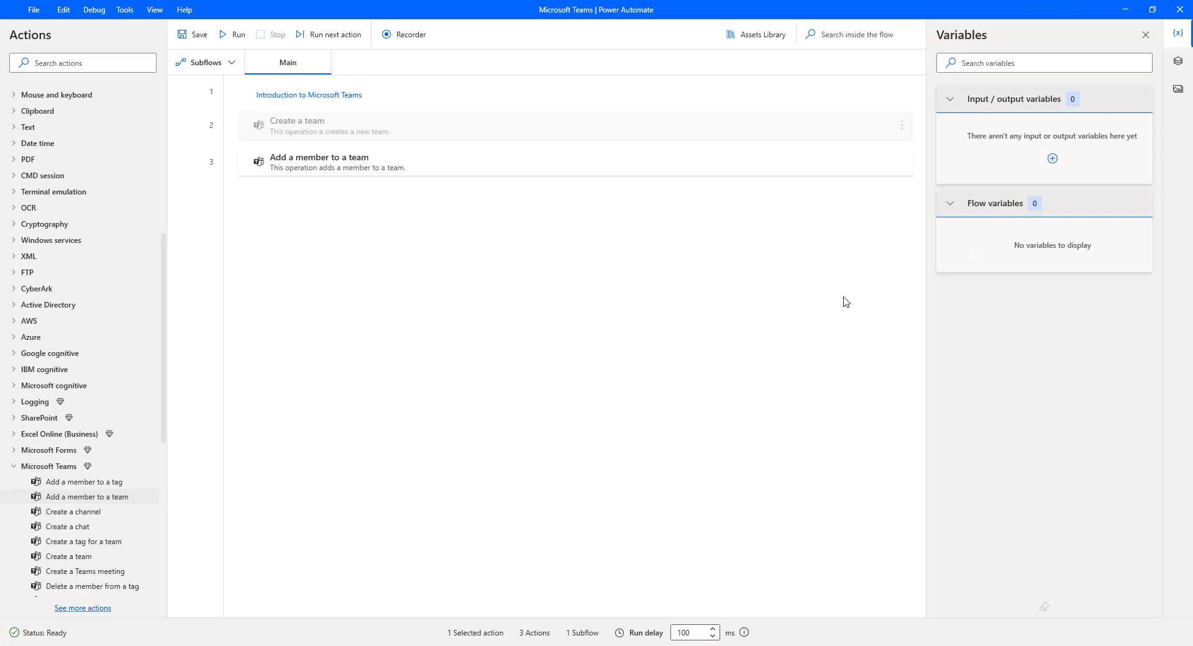
{"action": "left_click", "coordinate": [249, 645]}
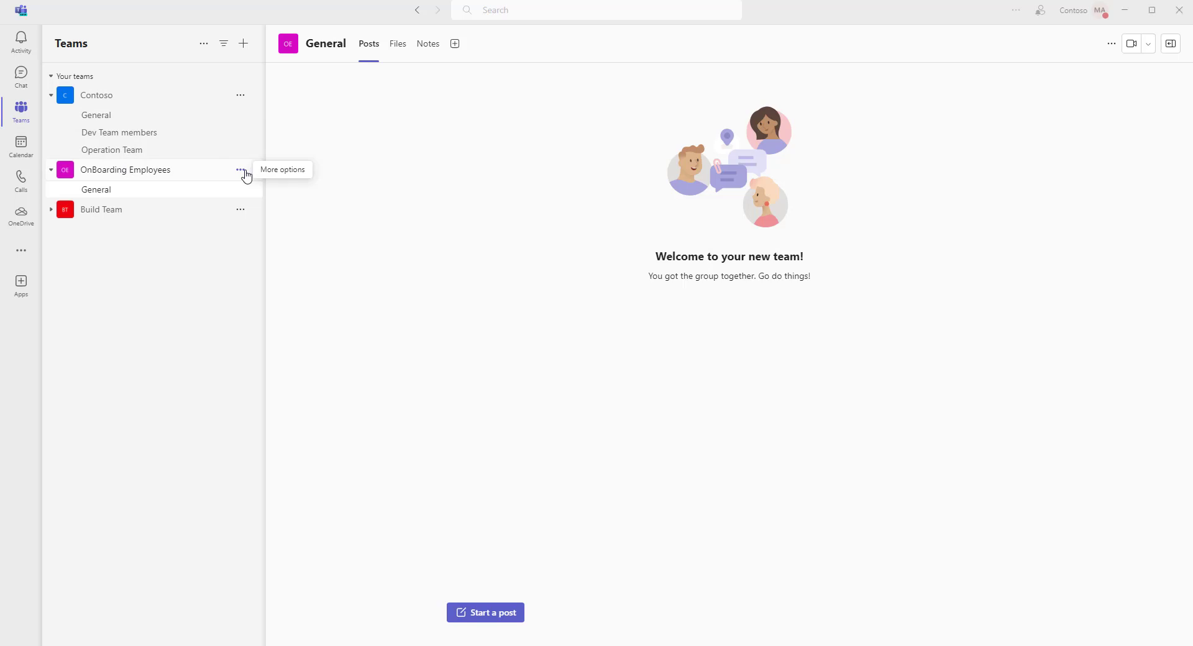
Check OnBoarding Employees' Members and guests list, then return to Power Automate Desktop.
{"action": "left_click", "coordinate": [240, 170]}
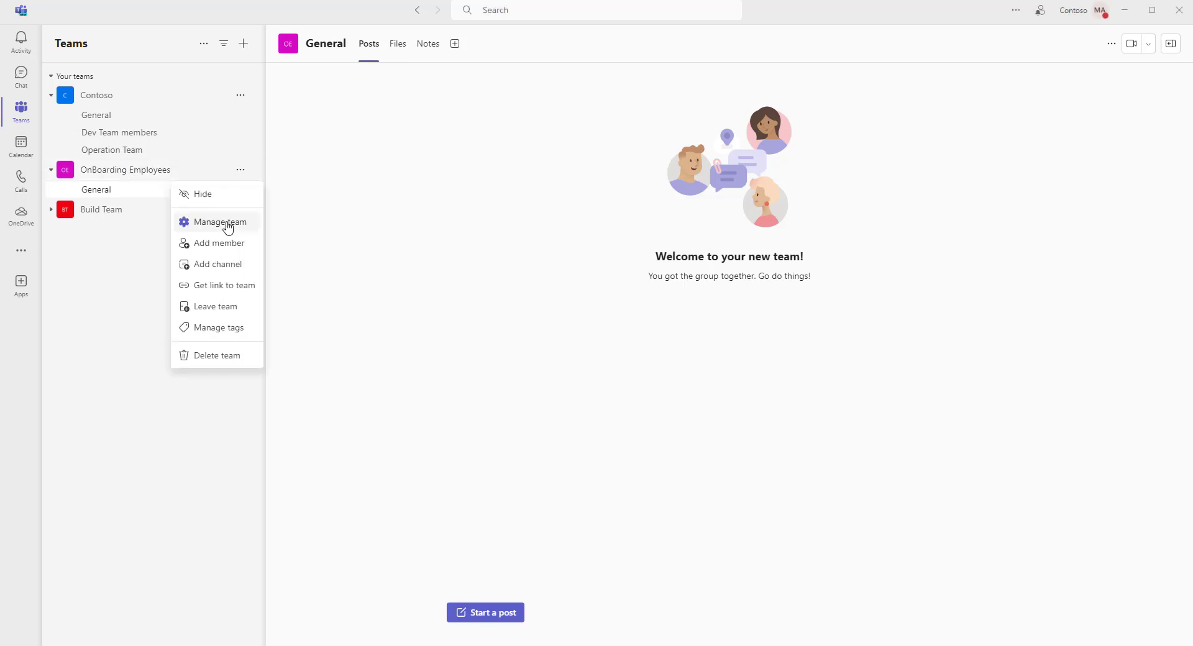
{"action": "left_click", "coordinate": [228, 226]}
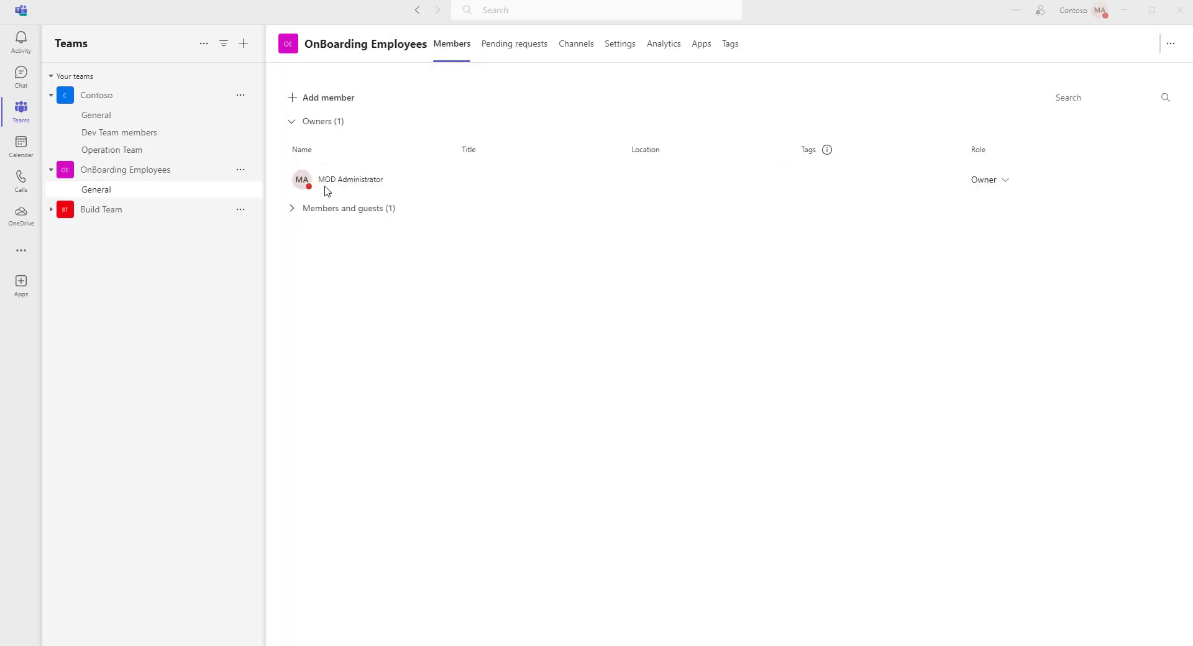
{"action": "left_click", "coordinate": [293, 214]}
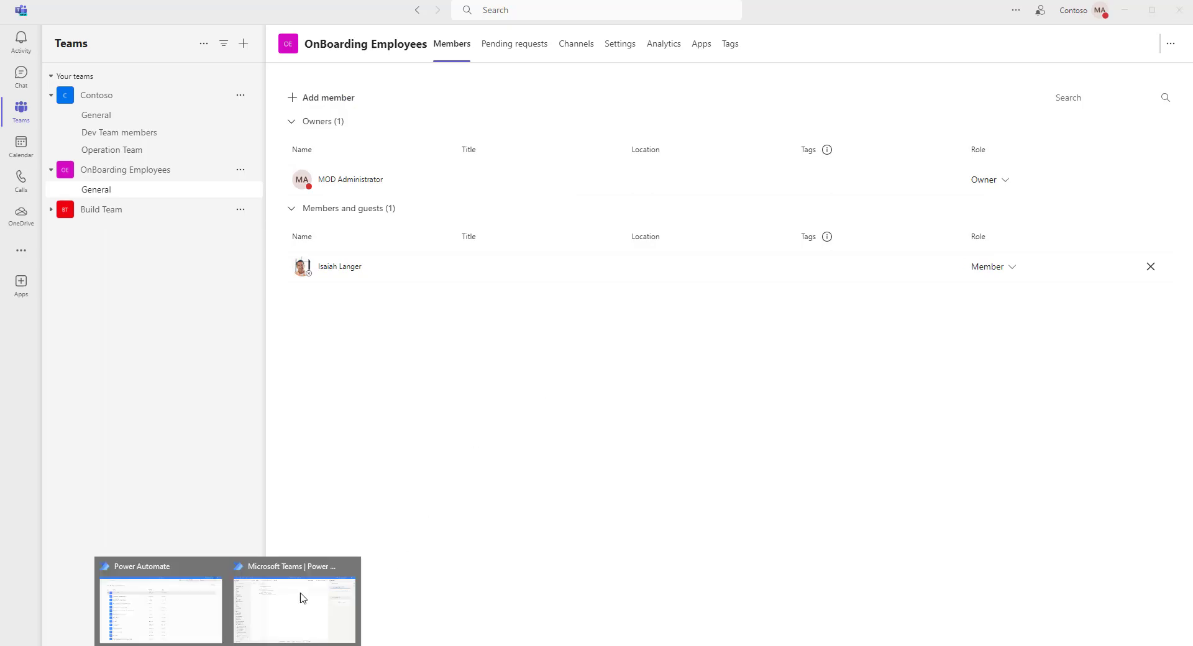
{"action": "left_click", "coordinate": [303, 598]}
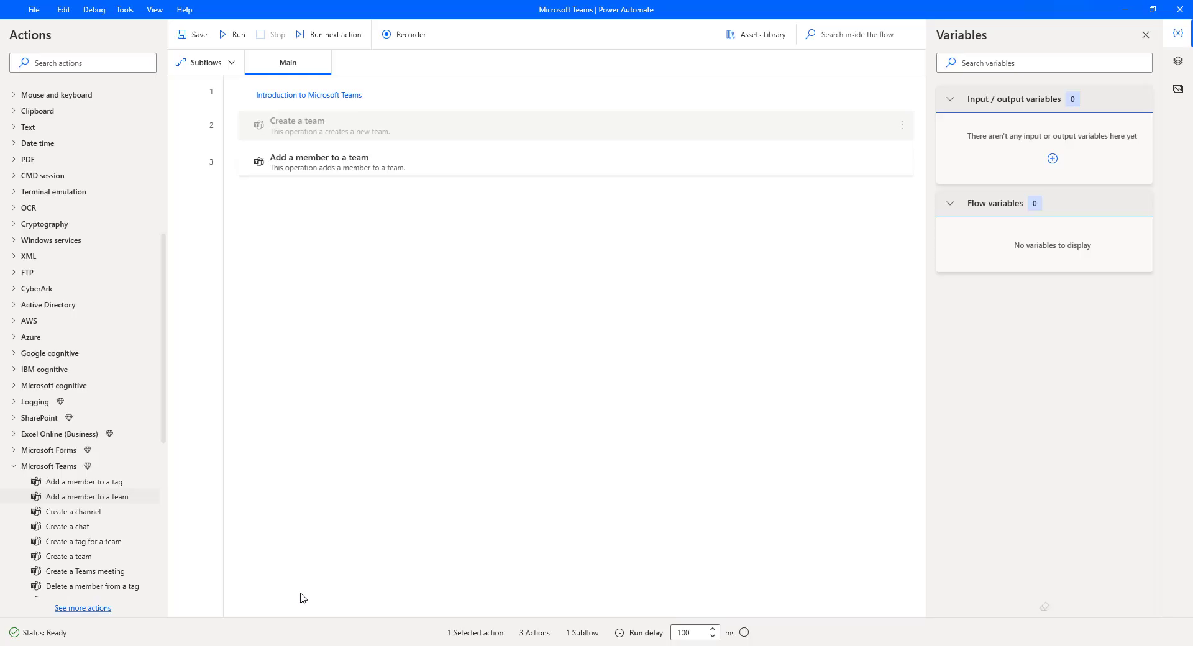